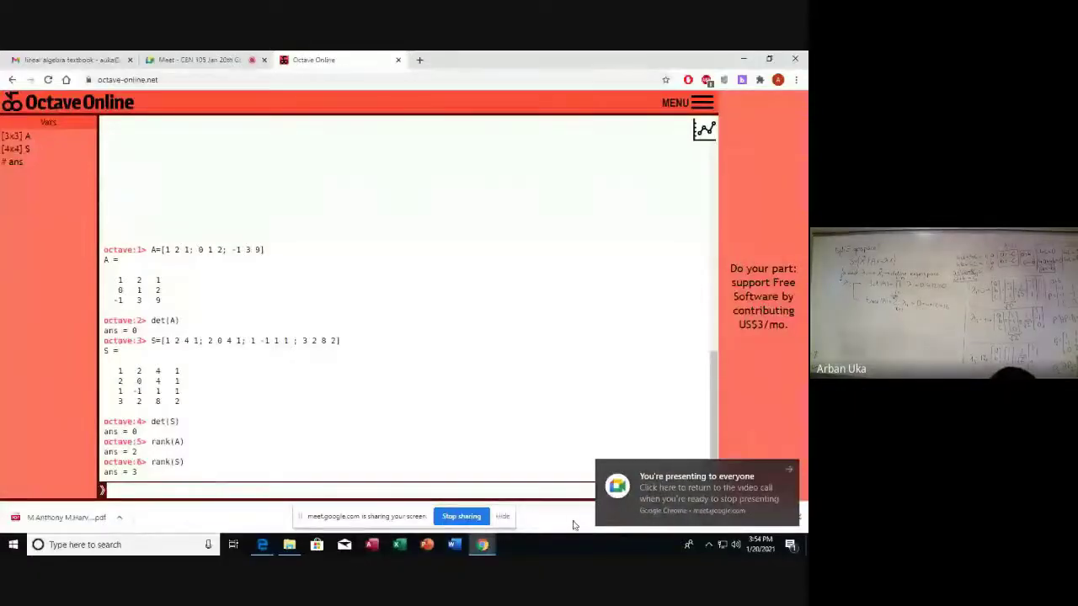
# - Hide the screen-sharing notice and return focus to the Octave command line
pyautogui.click(502, 516)
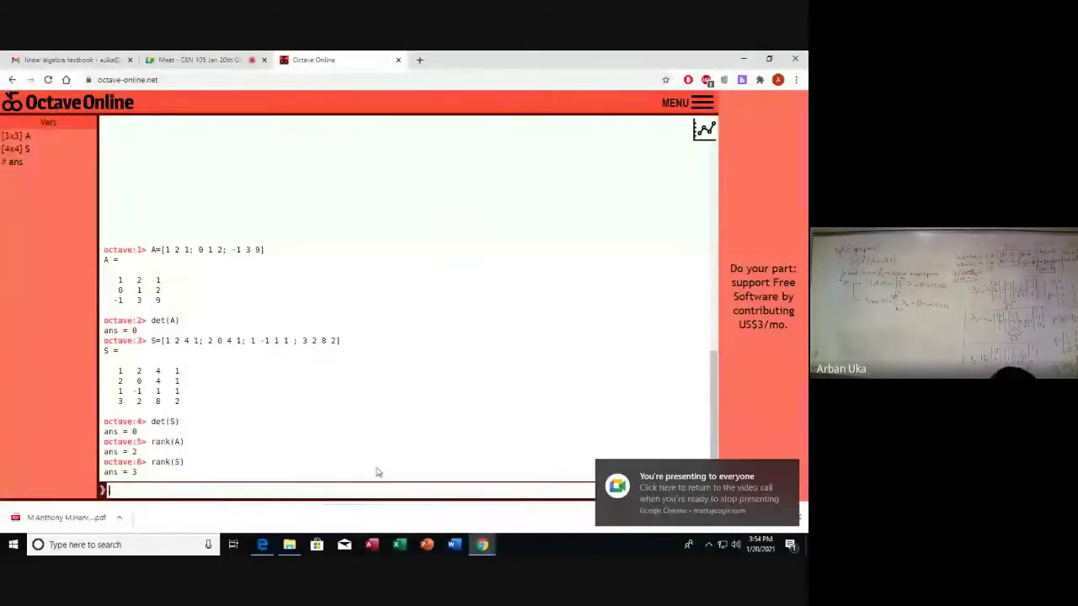
pyautogui.click(175, 490)
# - Define aa = [4 0 4; 0 4 4; 4 4 8], then switch to the Google Meet whiteboard
pyautogui.write('aa=[]')
pyautogui.press('Left')
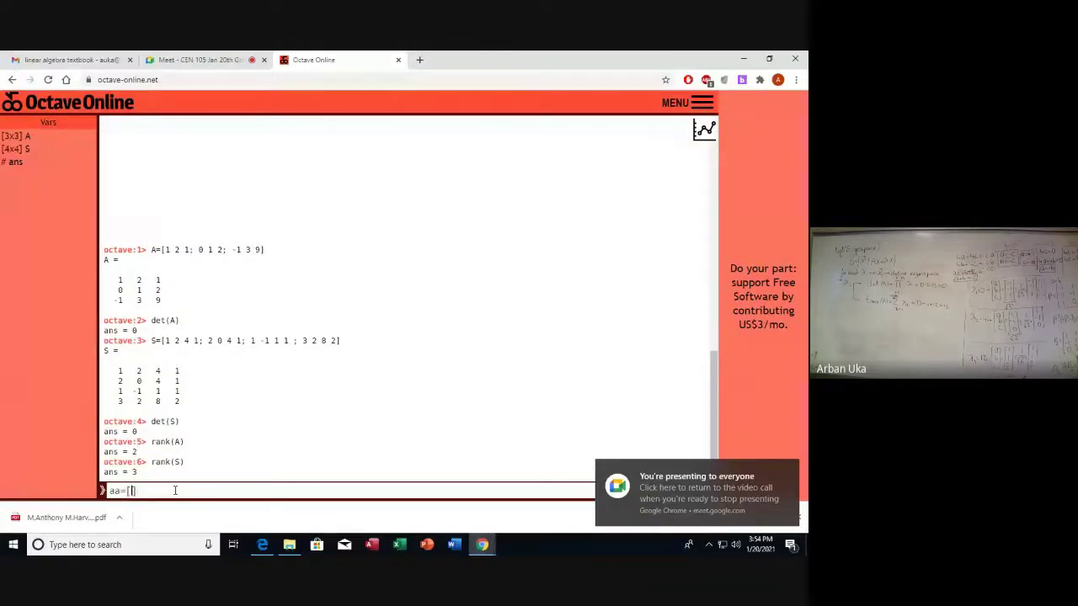
pyautogui.write('4 0 4')
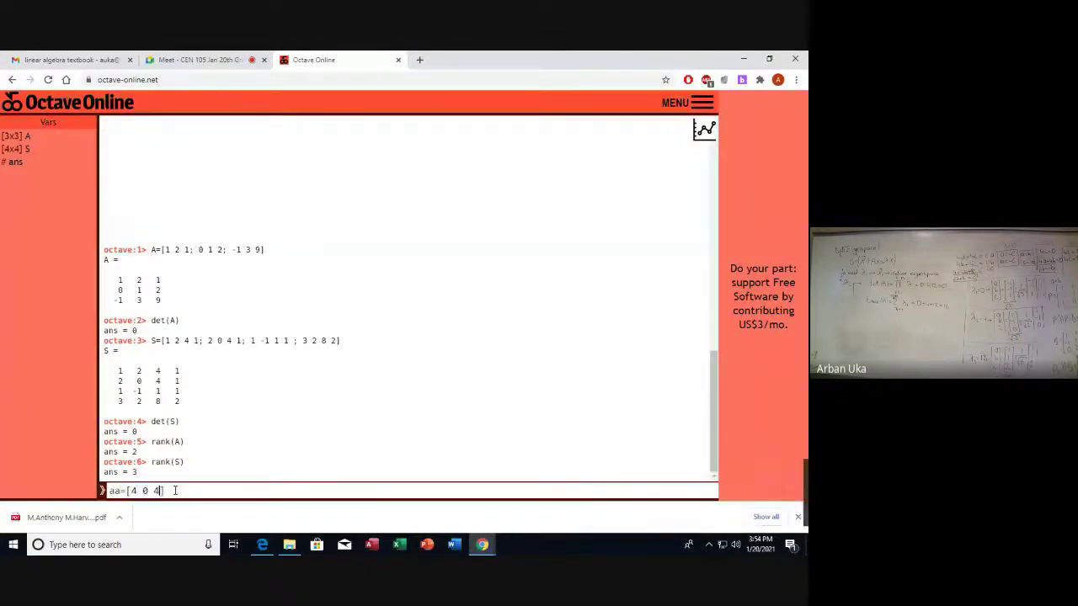
pyautogui.write('; 0 4 4 ')
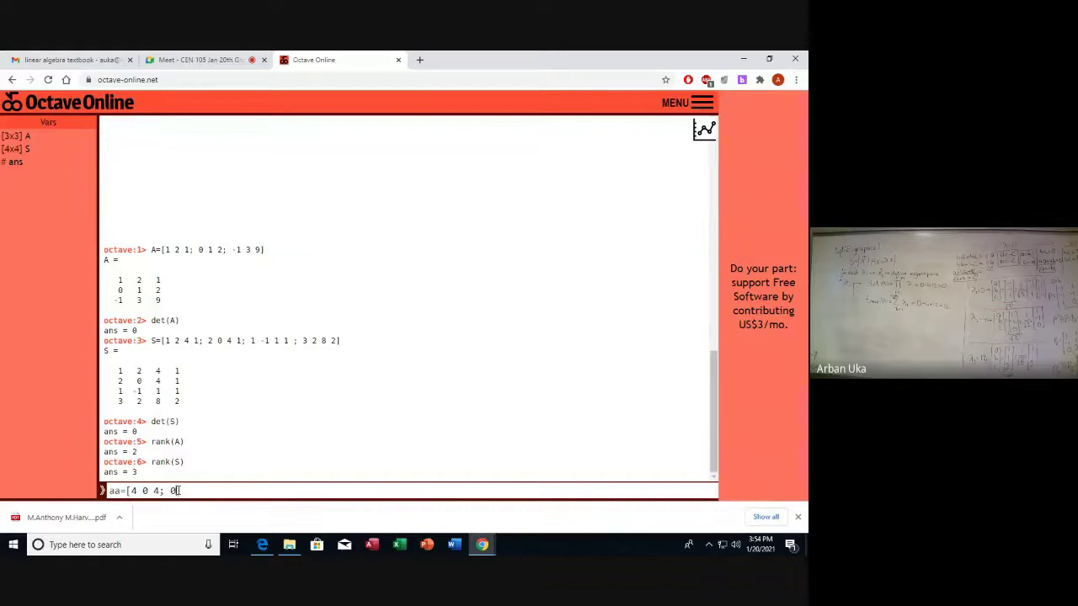
pyautogui.write('; 4 4 8')
pyautogui.press('Return')
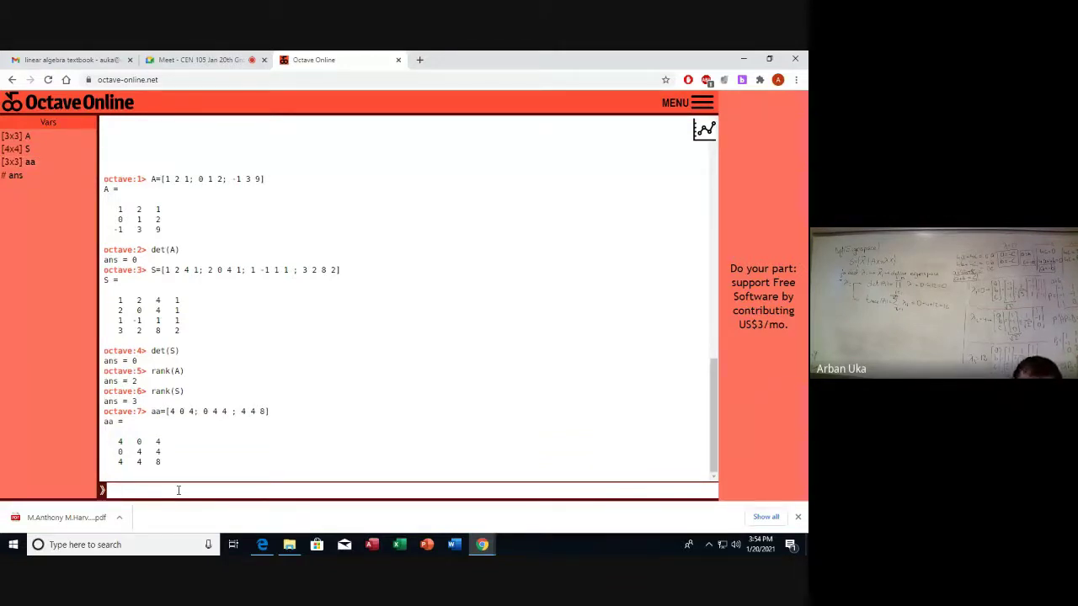
pyautogui.click(221, 61)
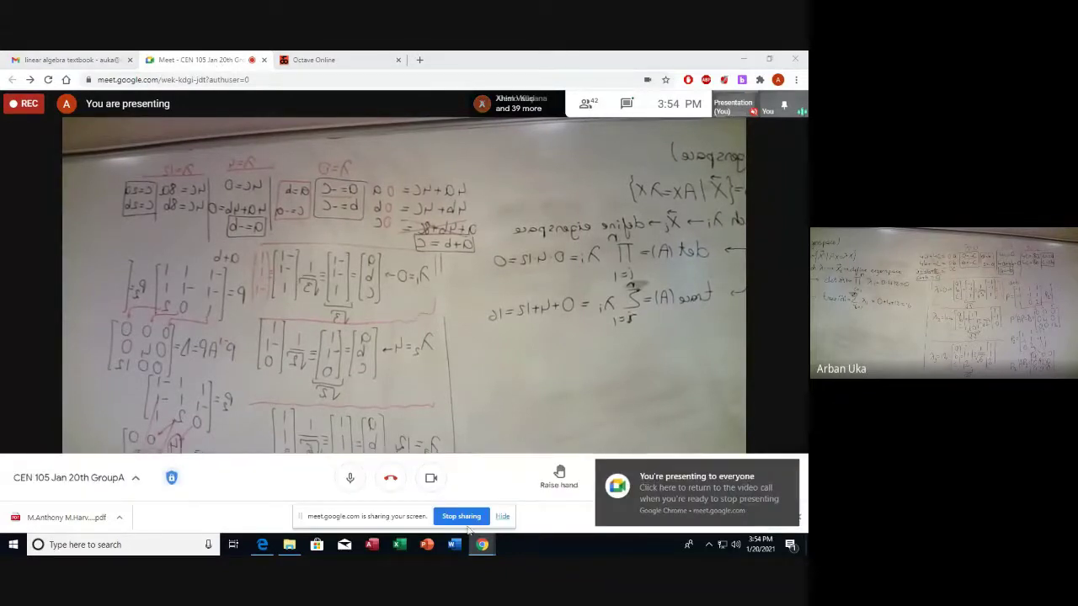
pyautogui.click(502, 516)
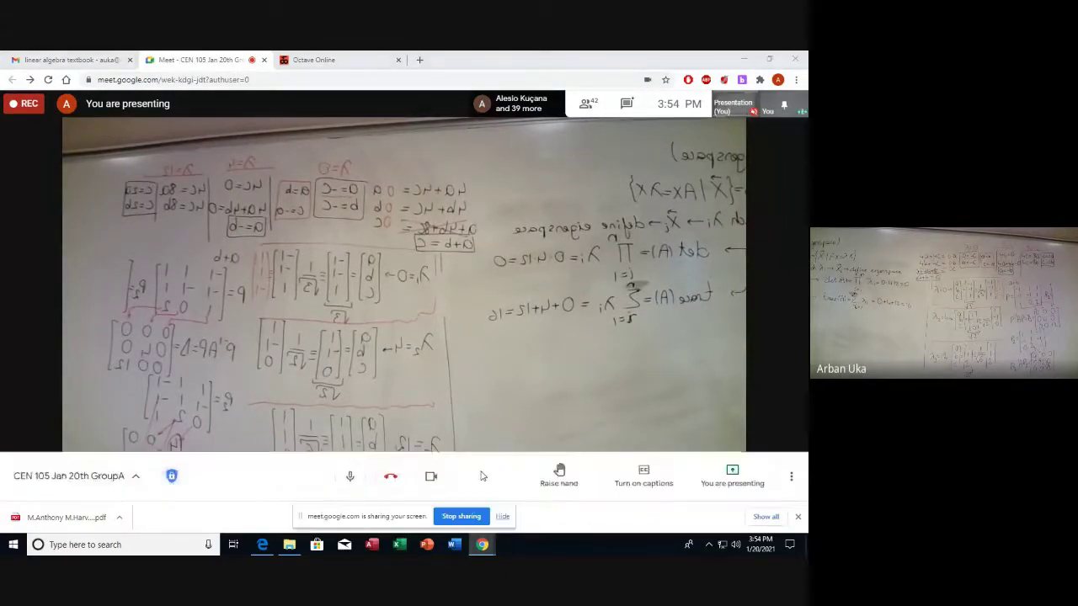
# - Go back to the Octave Online console and begin entering p=poly()
pyautogui.click(323, 59)
pyautogui.click(210, 494)
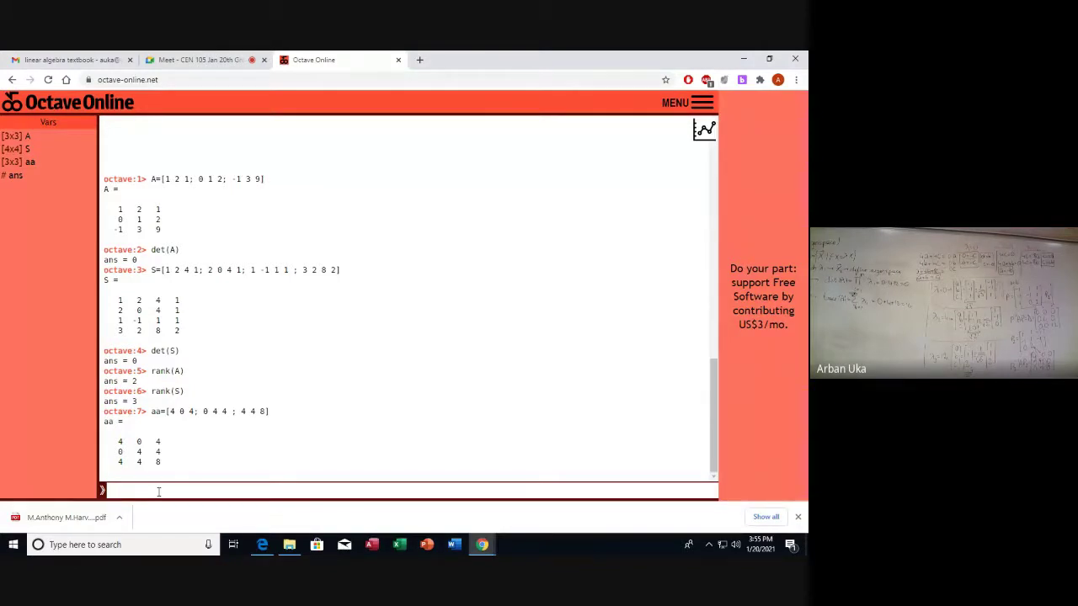
pyautogui.write('p=poly()')
# - Compute p=poly(aa), giving coefficients 1, -16, 48 and 8.5265e-14
pyautogui.press('Left')
pyautogui.write('aa')
pyautogui.press('Return')
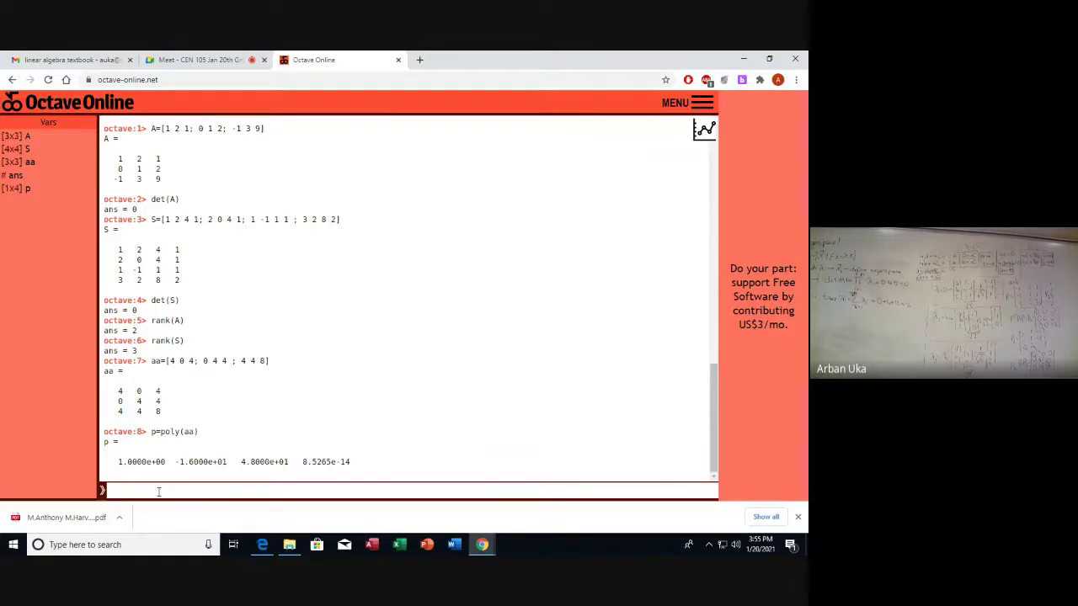
# - Highlight the tiny 8.5265e-14 coefficient and start typing the polynomial 1 * lambda^3-16*
pyautogui.moveTo(118, 462); pyautogui.dragTo(352, 465)
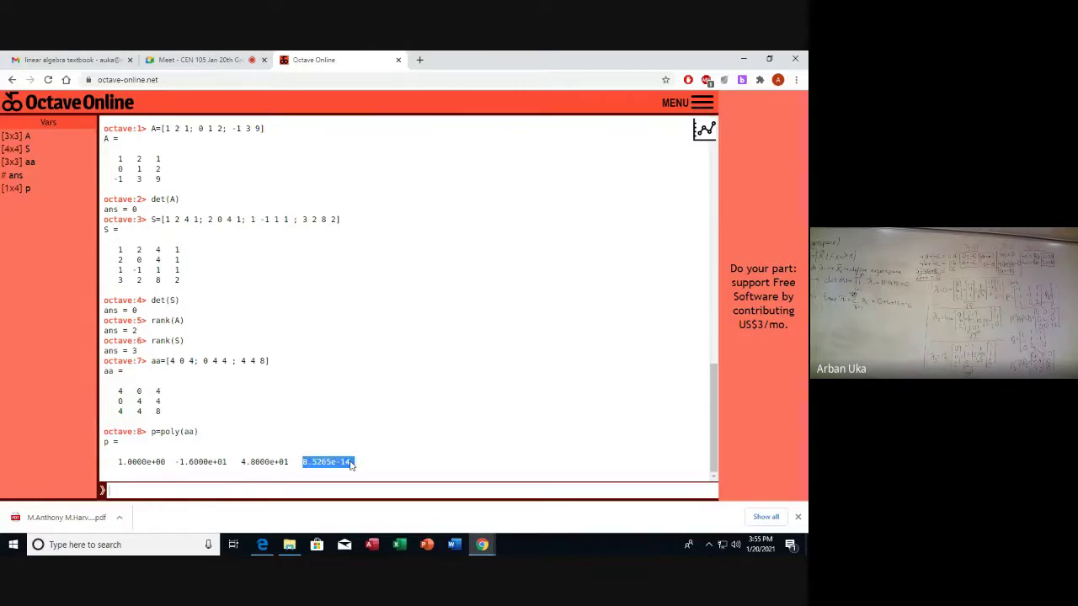
pyautogui.click(352, 466)
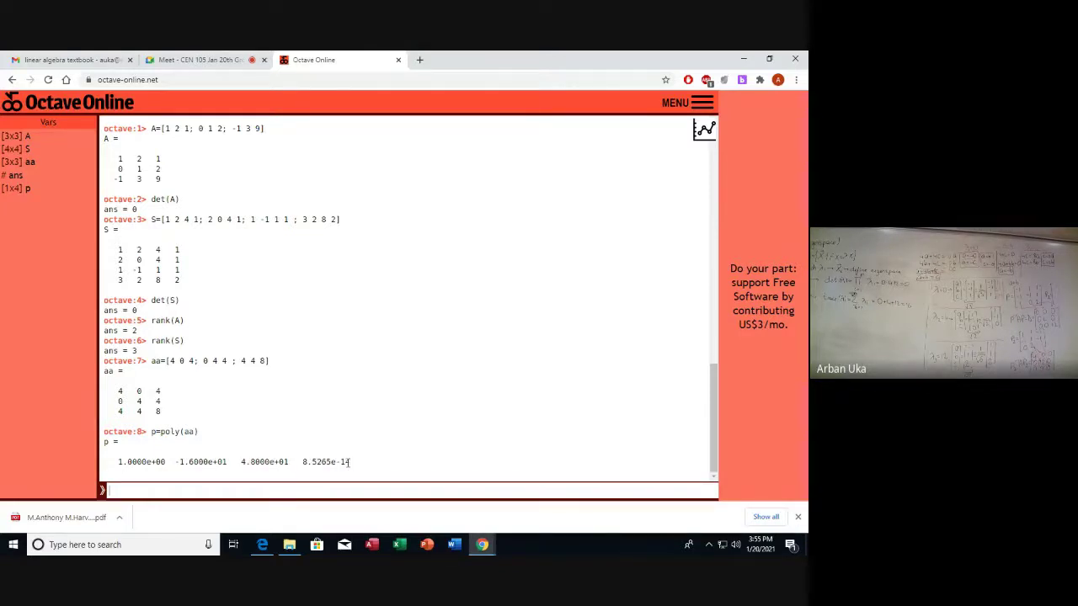
pyautogui.doubleClick(345, 461)
pyautogui.moveTo(306, 461); pyautogui.dragTo(350, 461)
pyautogui.write('1 *')
pyautogui.write(' lam')
pyautogui.write('bda')
pyautogui.write('-')
pyautogui.write('16')
pyautogui.write('*')
pyautogui.write('^3')
# - Finish writing 1*lambda^3-16*lambda^2+48*lambda+10^-14=0 on the command line
pyautogui.press('Right')
pyautogui.press('Right')
pyautogui.press('Right')
pyautogui.write('lambda^2')
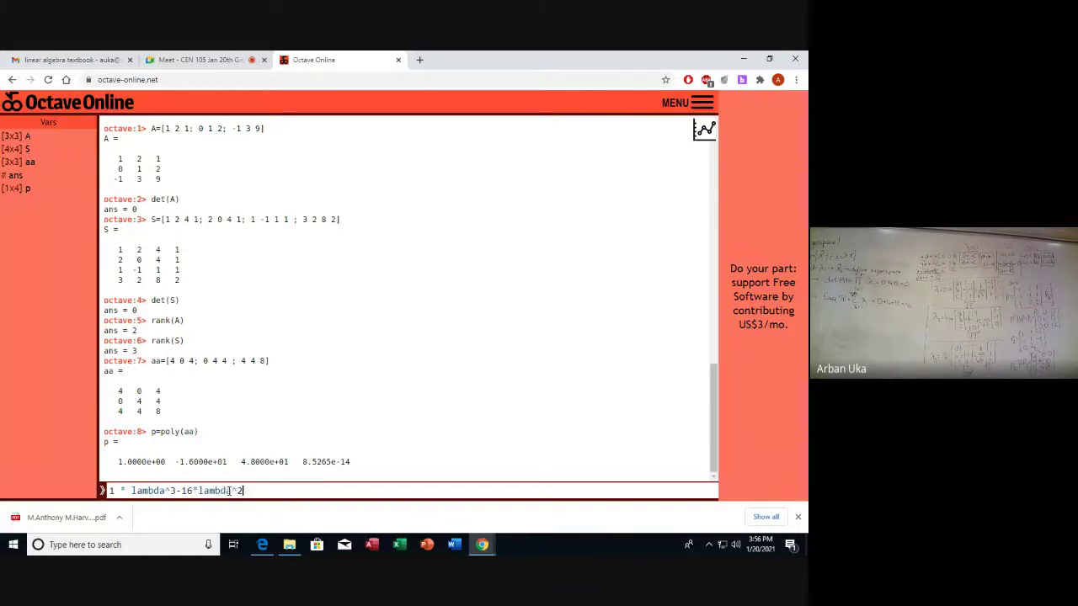
pyautogui.write('+48*lambda+10^-14=0')
# - Drop the trailing 0, evaluate the expression (parse error), then show eps = 2.2204e-16
pyautogui.press('Left')
pyautogui.press('Left')
pyautogui.press('Left')
pyautogui.hotkey('shift', 'Left')
pyautogui.hotkey('shift', 'Left')
pyautogui.hotkey('shift', 'Left')
pyautogui.hotkey('shift', 'Left')
pyautogui.hotkey('shift', 'Left')
pyautogui.hotkey('shift', 'Left')
pyautogui.hotkey('shift', 'Left')
pyautogui.hotkey('shift', 'Left')
pyautogui.hotkey('shift', 'Left')
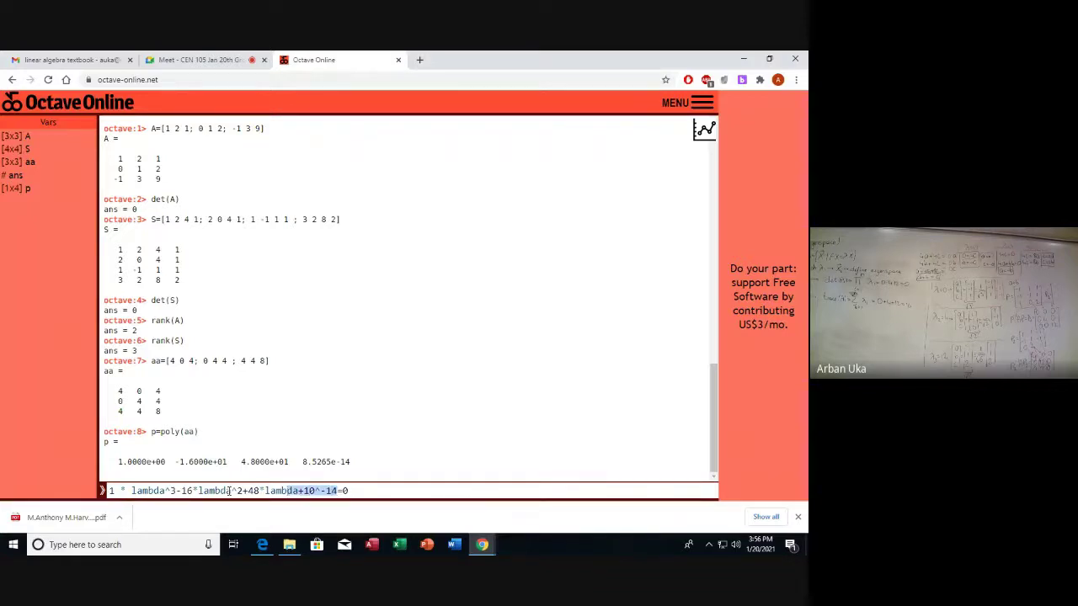
pyautogui.hotkey('shift', 'Right')
pyautogui.hotkey('shift', 'Right')
pyautogui.hotkey('shift', 'Right')
pyautogui.press('BackSpace')
pyautogui.hotkey('ctrl', 'z')
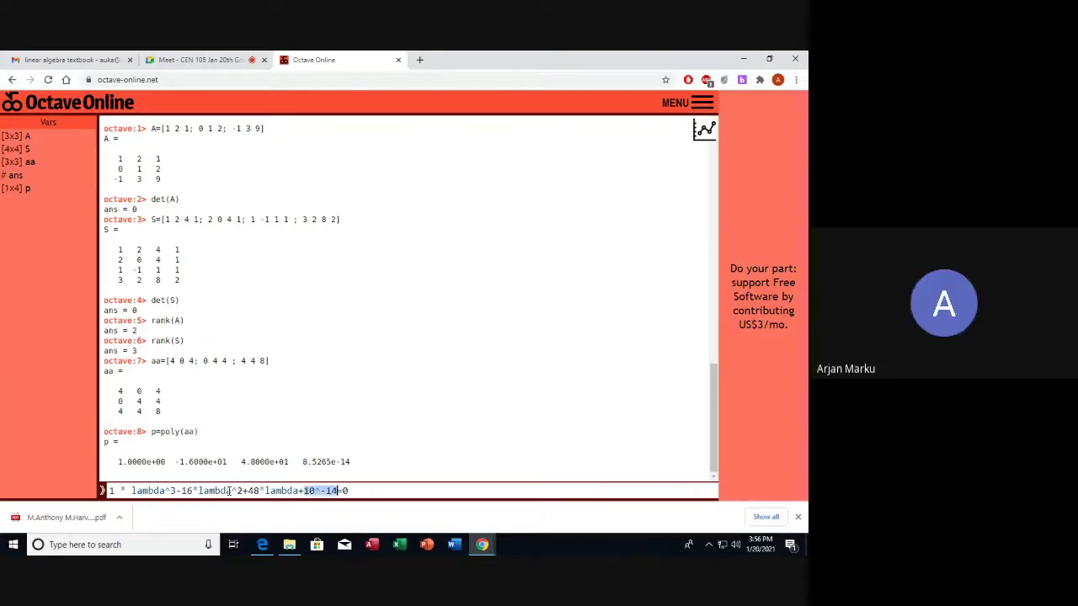
pyautogui.press('End')
pyautogui.press('BackSpace')
pyautogui.press('BackSpace')
pyautogui.press('BackSpace')
pyautogui.press('BackSpace')
pyautogui.press('BackSpace')
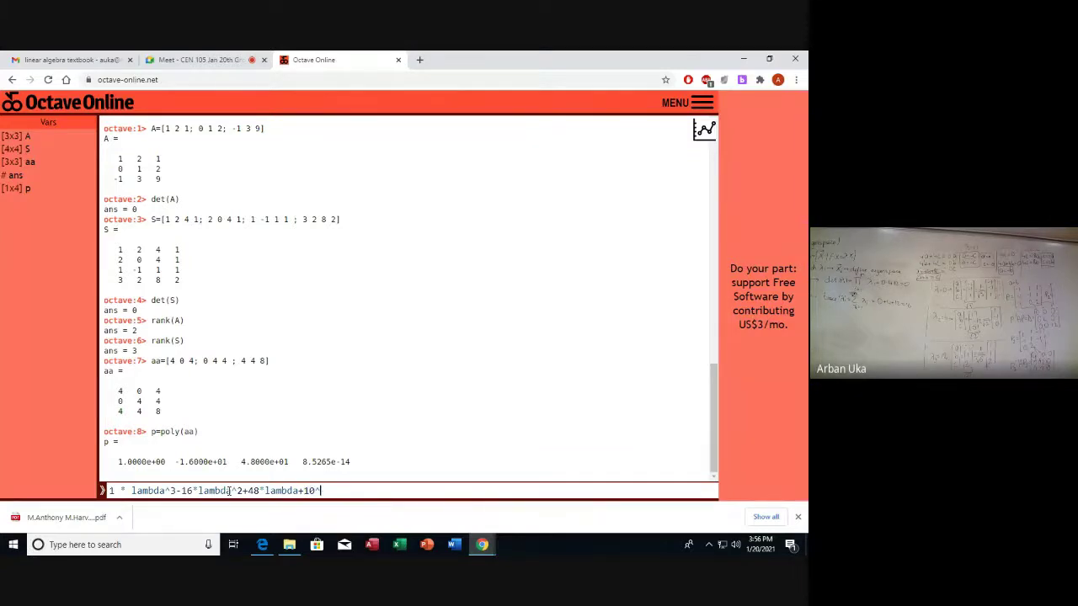
pyautogui.press('Return')
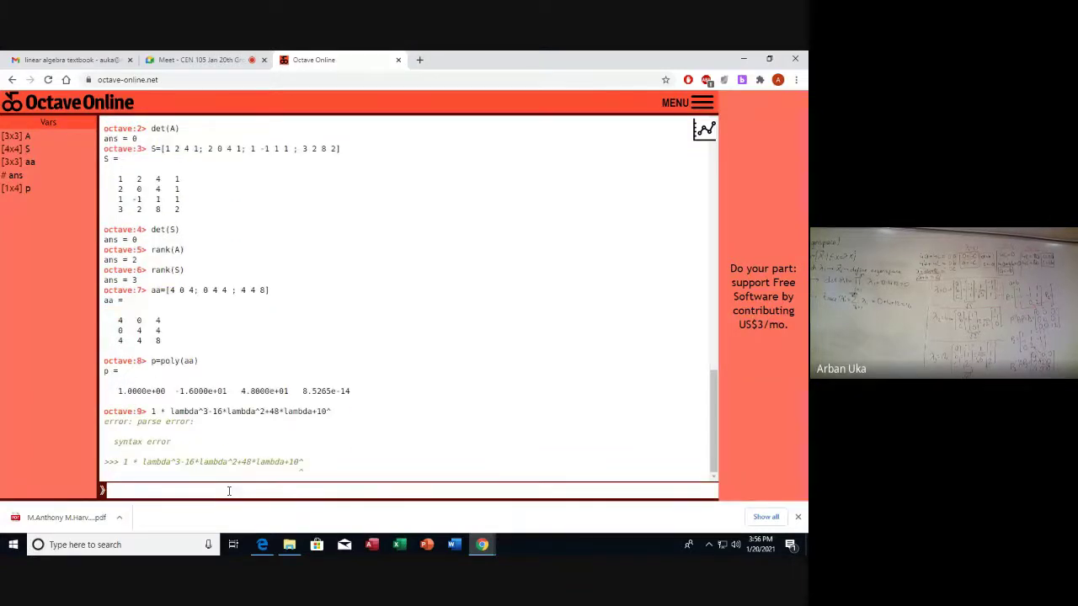
pyautogui.write('eps')
pyautogui.press('Return')
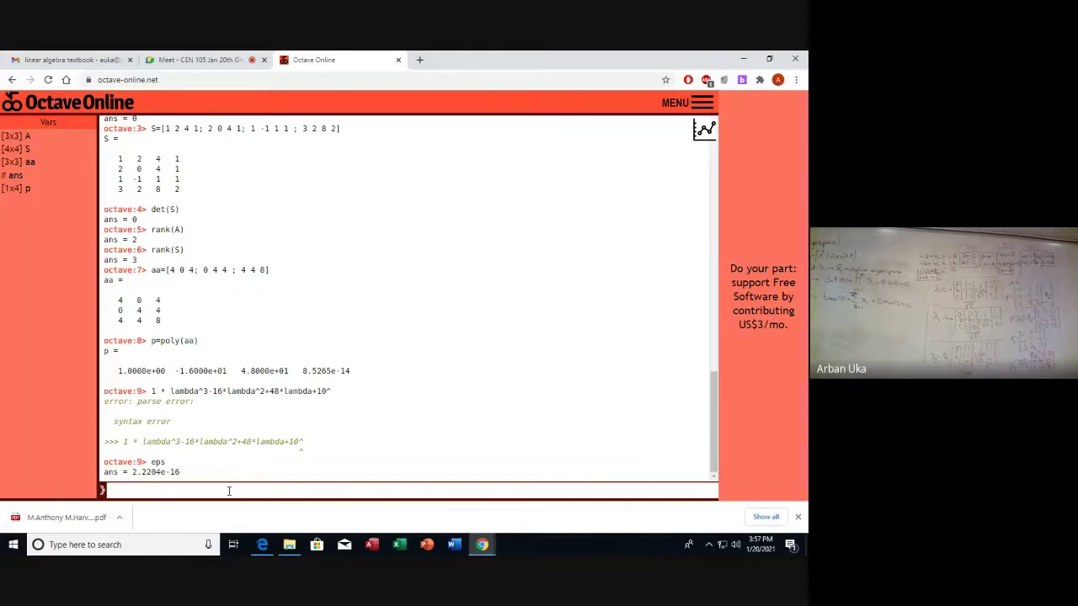
# - Evaluate 6, 3, 3.1415, 3.141592 and pi in short format
pyautogui.write('6')
pyautogui.press('Return')
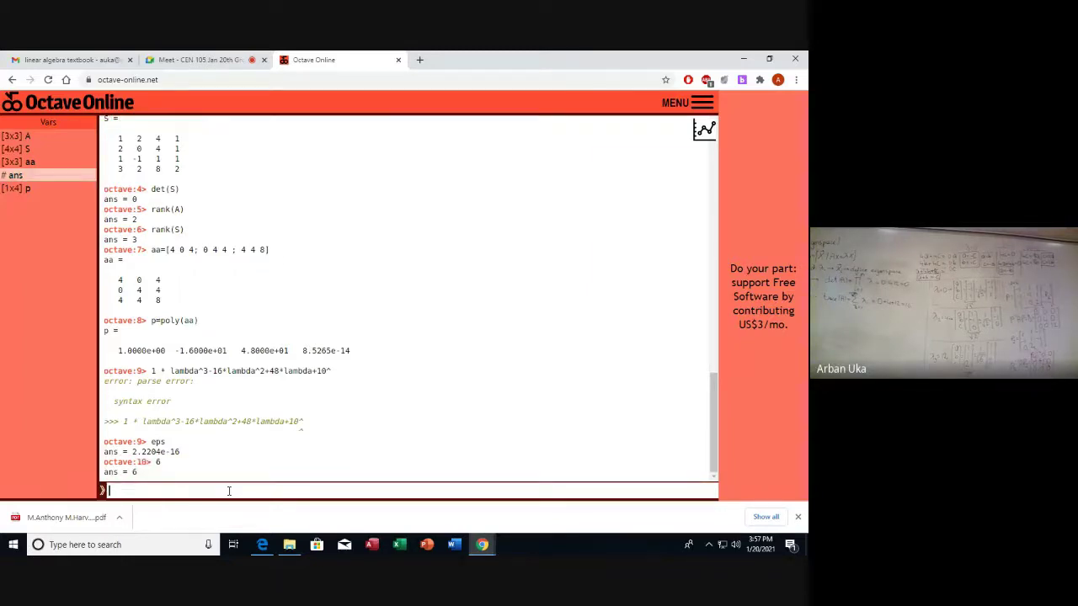
pyautogui.write('3')
pyautogui.press('Return')
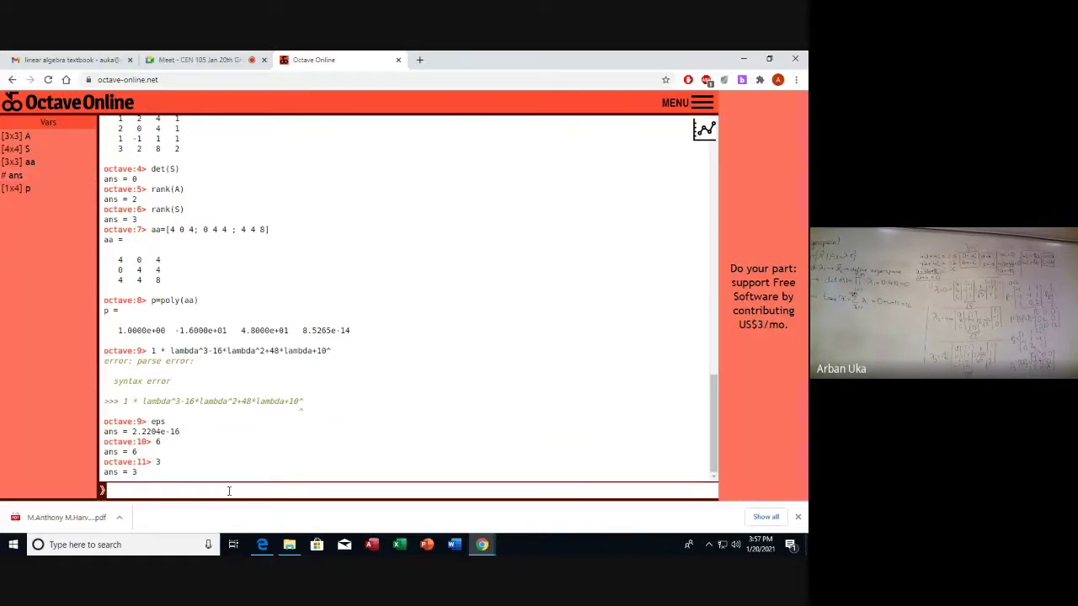
pyautogui.write('1415')
pyautogui.press('Return')
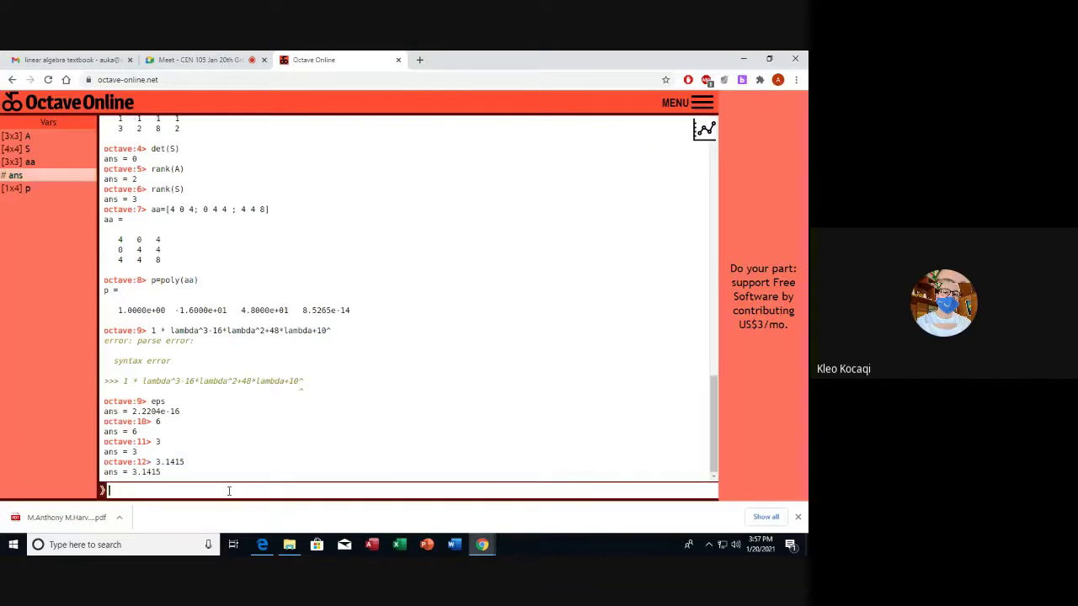
pyautogui.write('3.141592')
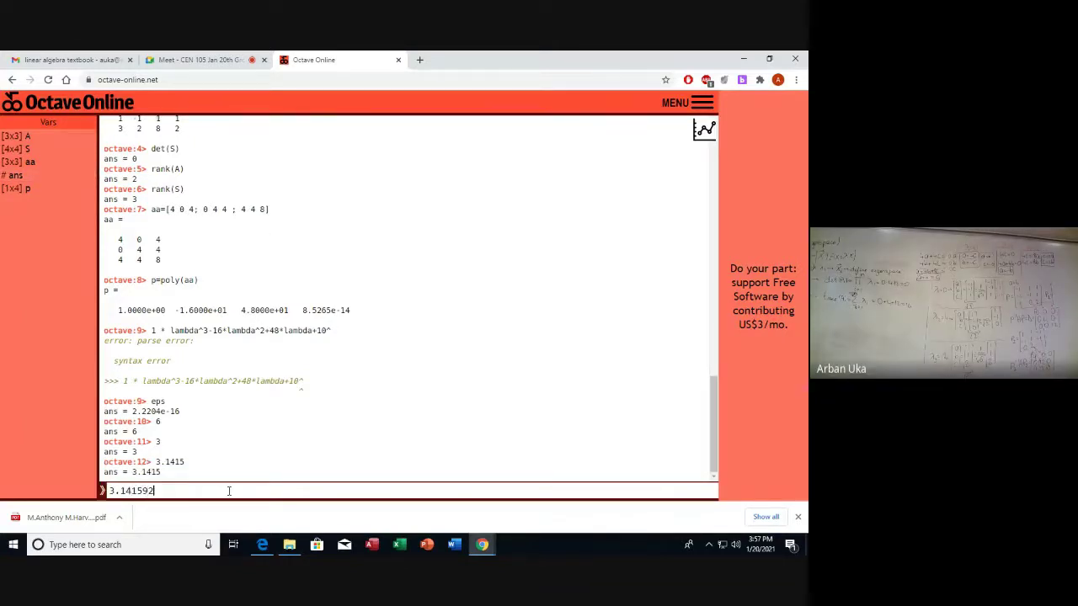
pyautogui.press('Return')
pyautogui.write('pi')
pyautogui.press('Return')
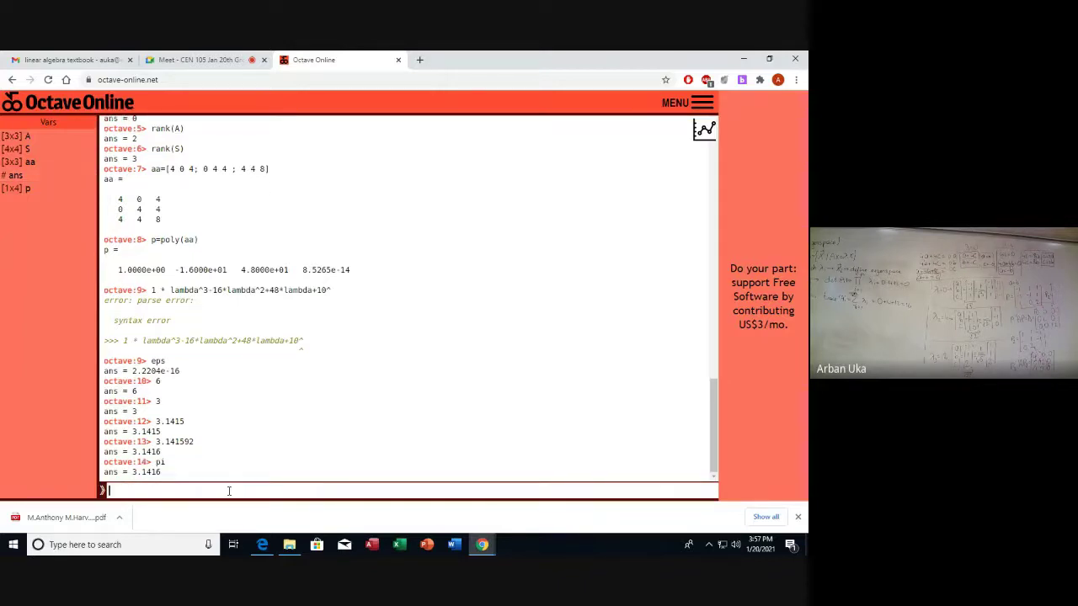
# - Switch to format long and display pi as 3.141592653589793
pyautogui.write('format long')
pyautogui.press('Return')
pyautogui.write('pi')
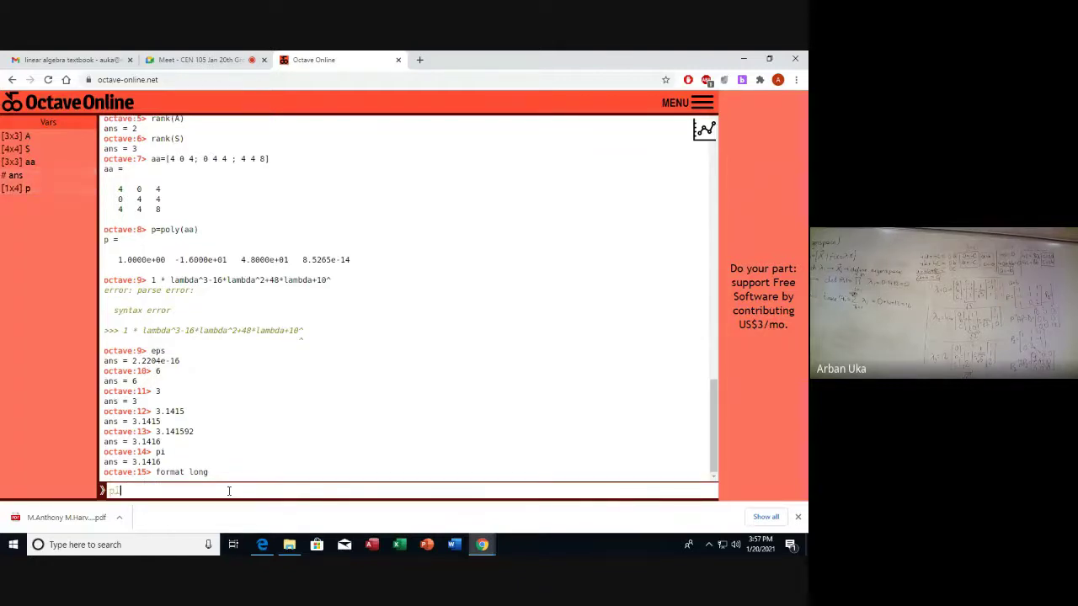
pyautogui.press('Return')
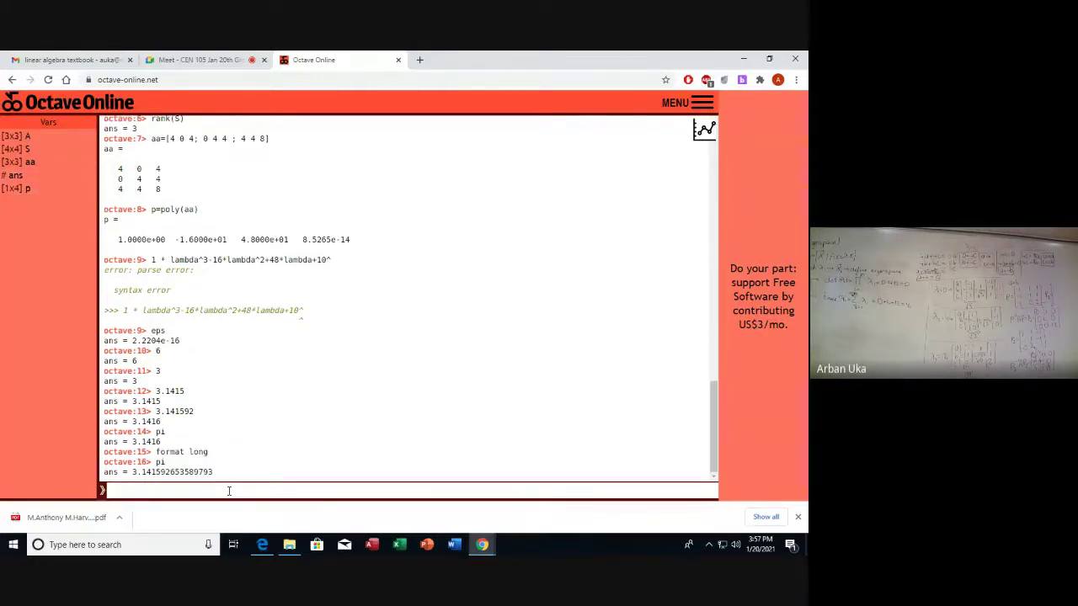